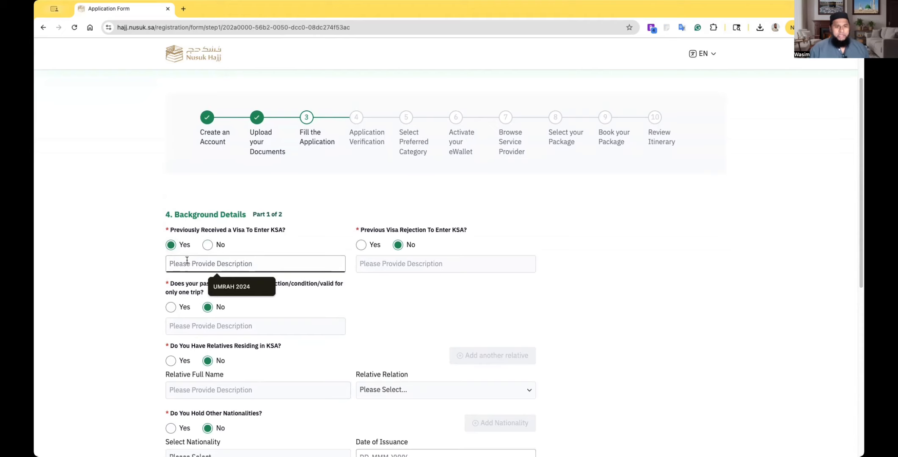
# Step: Describe the previously received KSA visas as "Hajj 2024 Hajj 2025 EVisa 2025" and continue to part 2 of the background details
pyautogui.write('Hajj 2024 Hajj 2025 EVisa 2025')
pyautogui.scroll(-2, 288, 261)
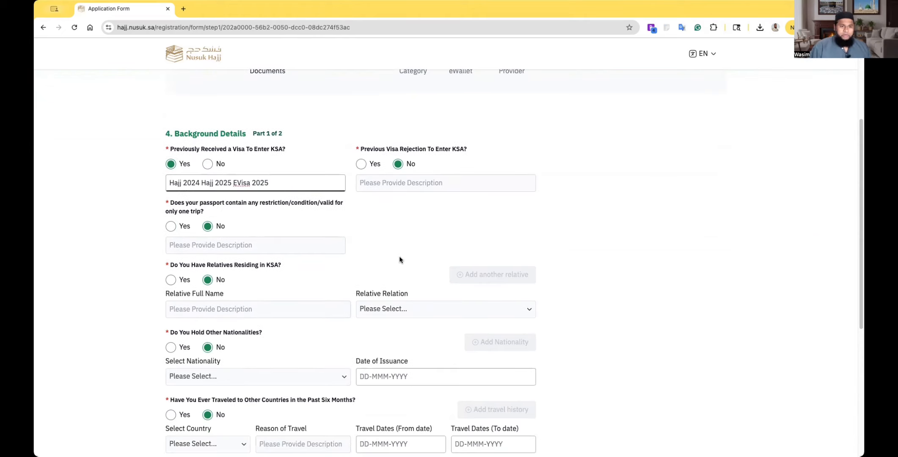
pyautogui.scroll(-1, 276, 258)
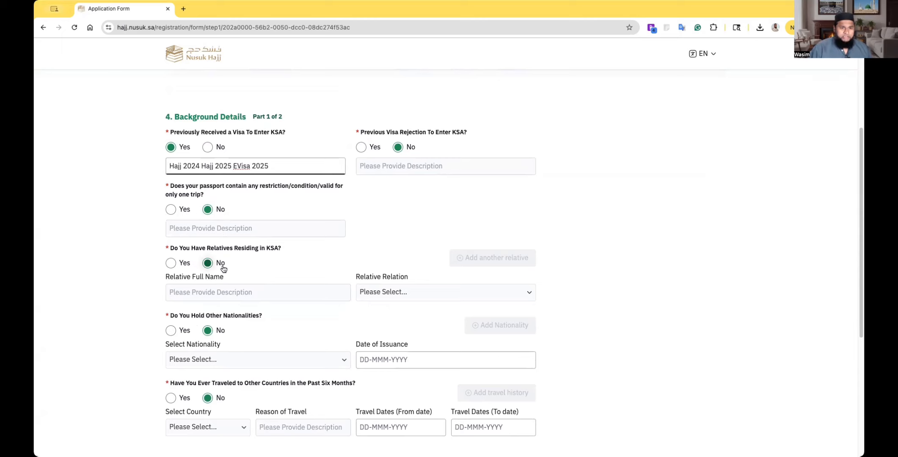
pyautogui.scroll(-4, 271, 317)
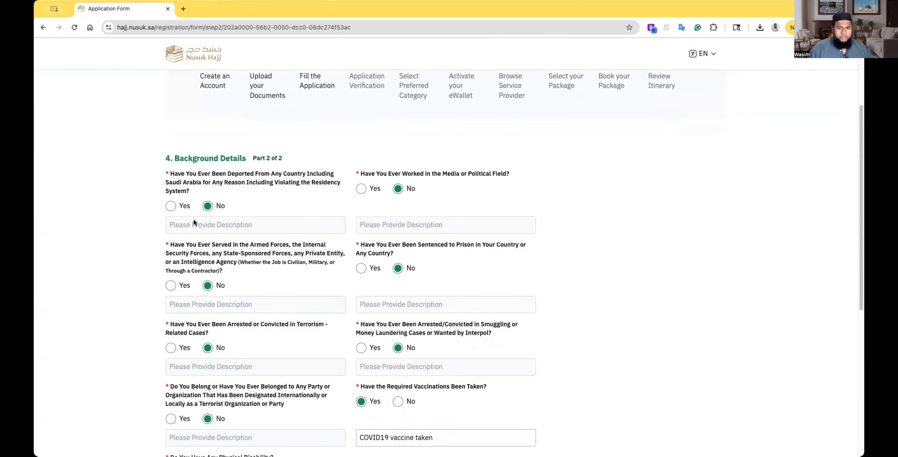
# Step: Review the part 2 background answers and replace the required vaccinations description with "MENINGITIS"
pyautogui.scroll(-1, 241, 183)
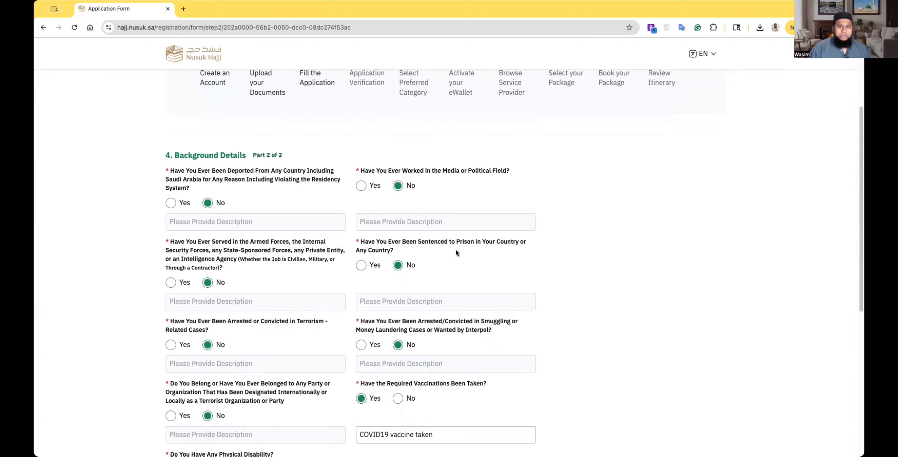
pyautogui.scroll(-2, 456, 253)
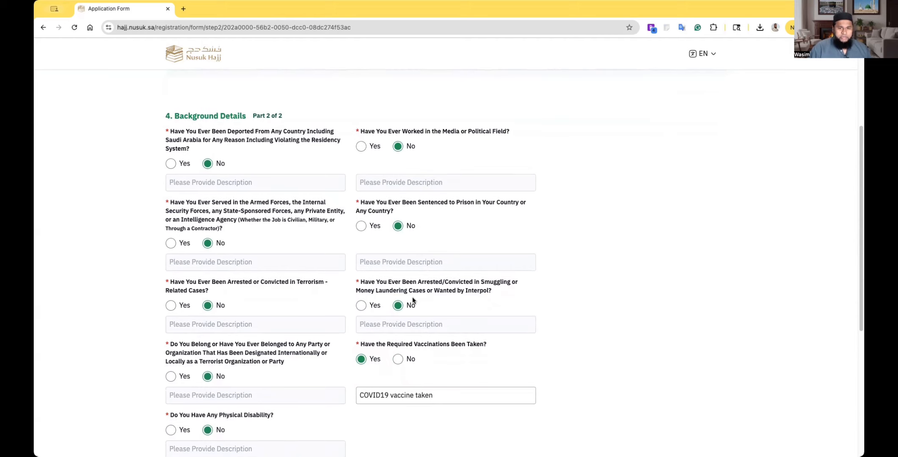
pyautogui.scroll(-5, 269, 317)
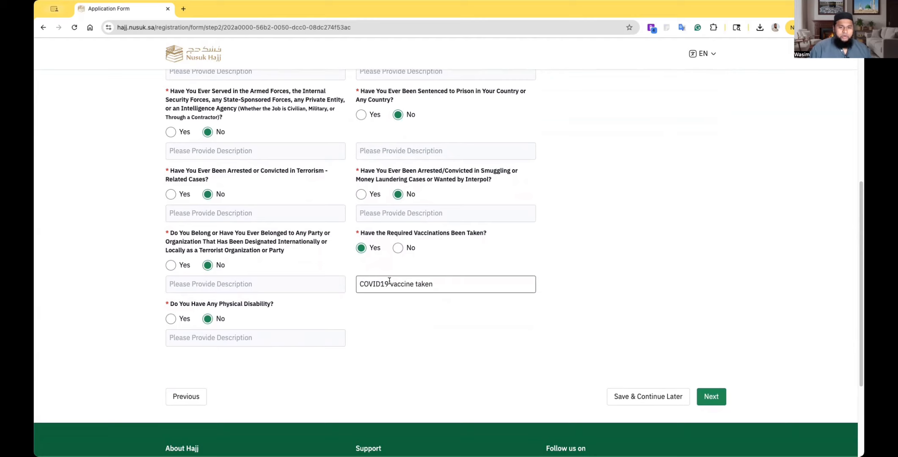
pyautogui.moveTo(443, 283); pyautogui.dragTo(335, 285)
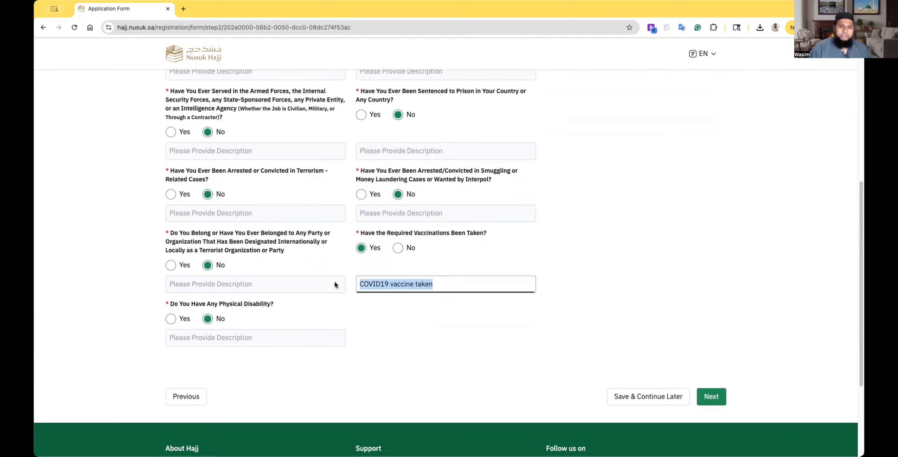
pyautogui.write('MENINGITIS')
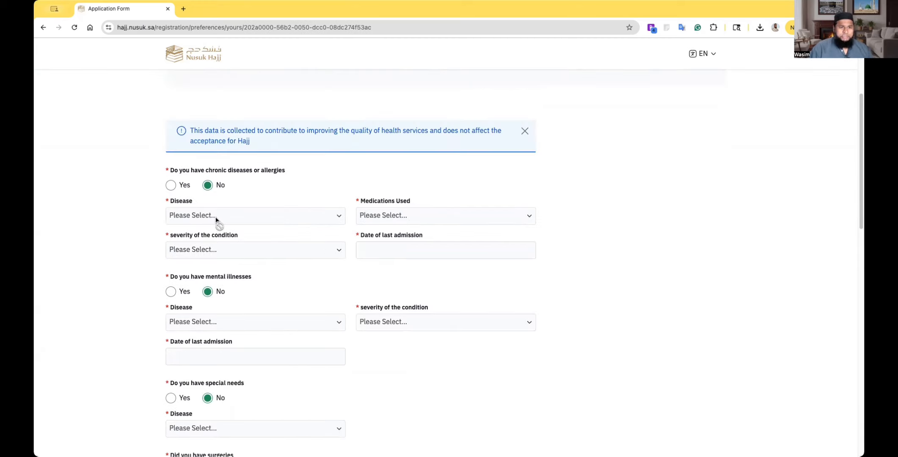
# Step: Review the health questions on diseases, special needs, surgeries, blood type and allergies, and proceed to the application summary
pyautogui.scroll(-1, 318, 218)
pyautogui.scroll(-5, 269, 260)
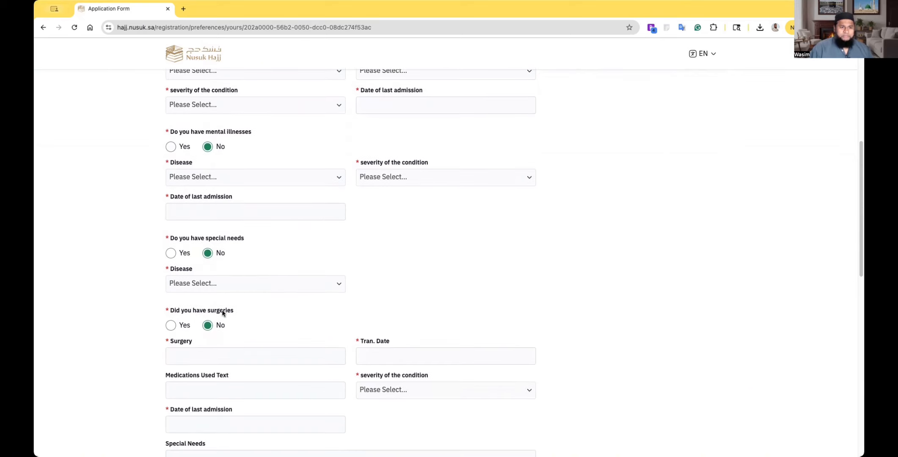
pyautogui.scroll(-7, 277, 298)
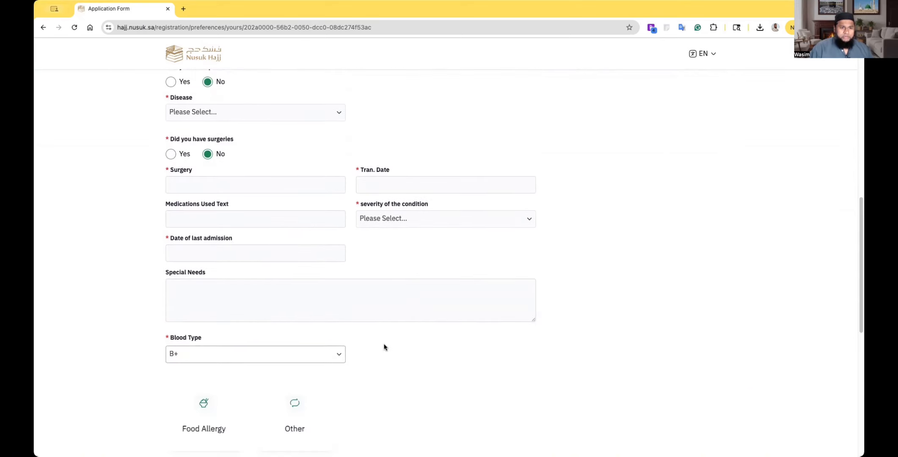
pyautogui.scroll(-1, 385, 347)
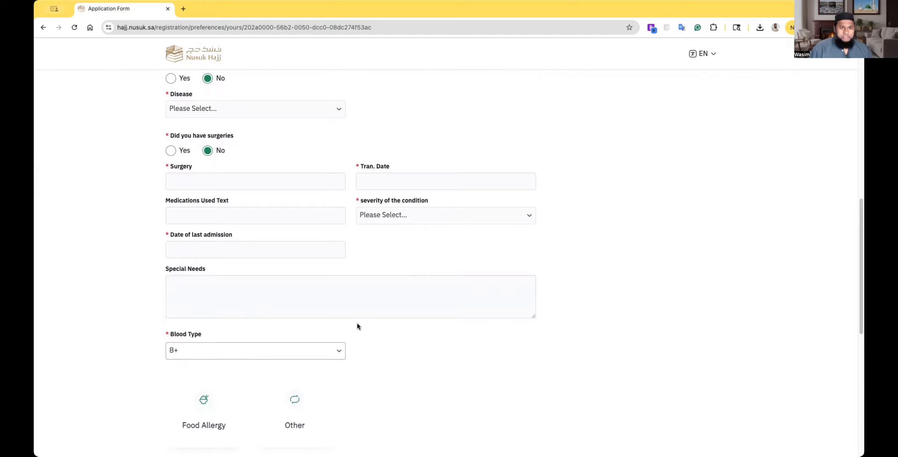
pyautogui.scroll(7, 407, 321)
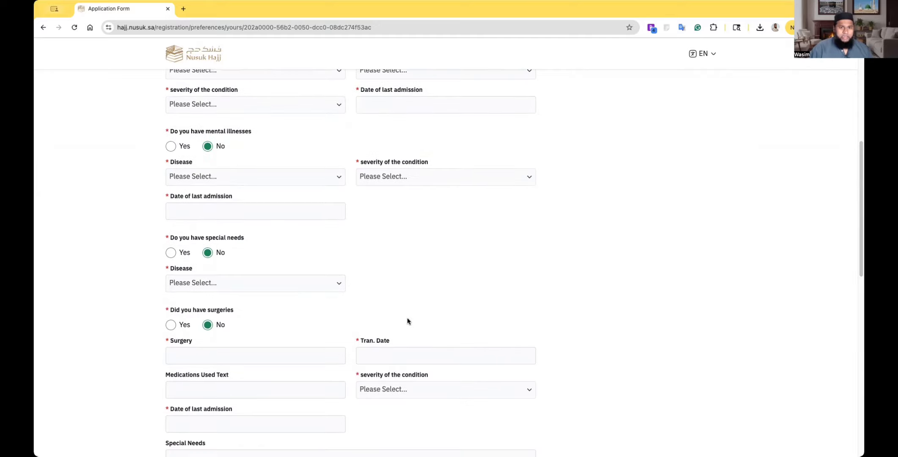
pyautogui.scroll(3, 407, 321)
pyautogui.scroll(-20, 408, 321)
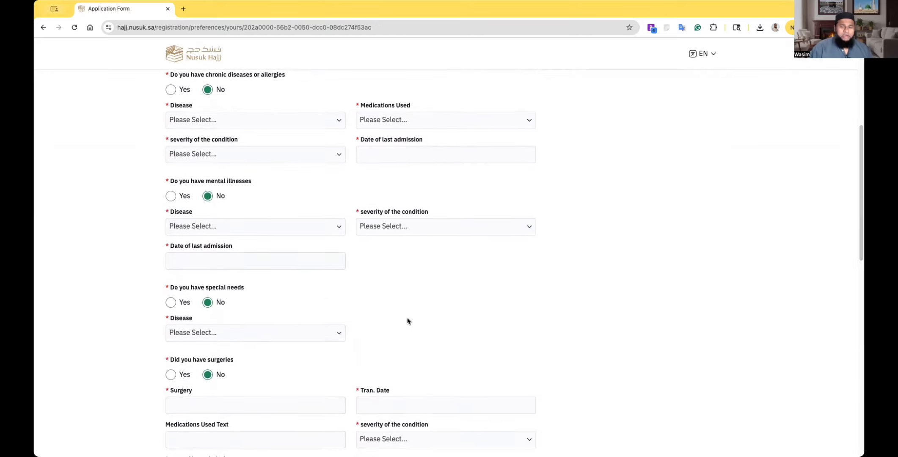
pyautogui.scroll(7, 354, 322)
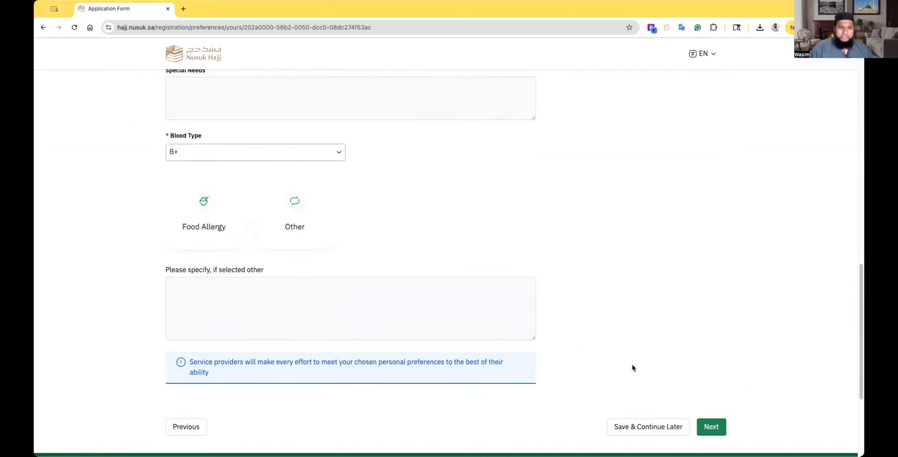
pyautogui.click(714, 427)
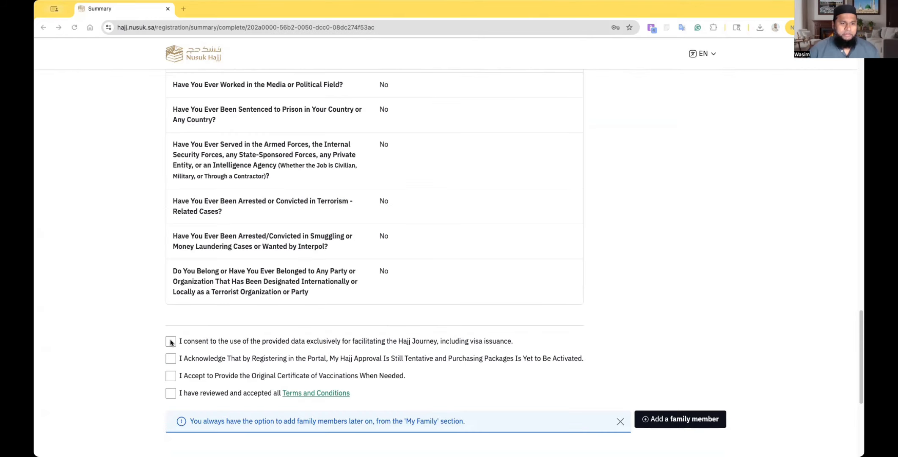
# Step: Accept all four declarations on data use, tentative approval, vaccination certificate and terms and conditions, and submit the application
pyautogui.click(171, 358)
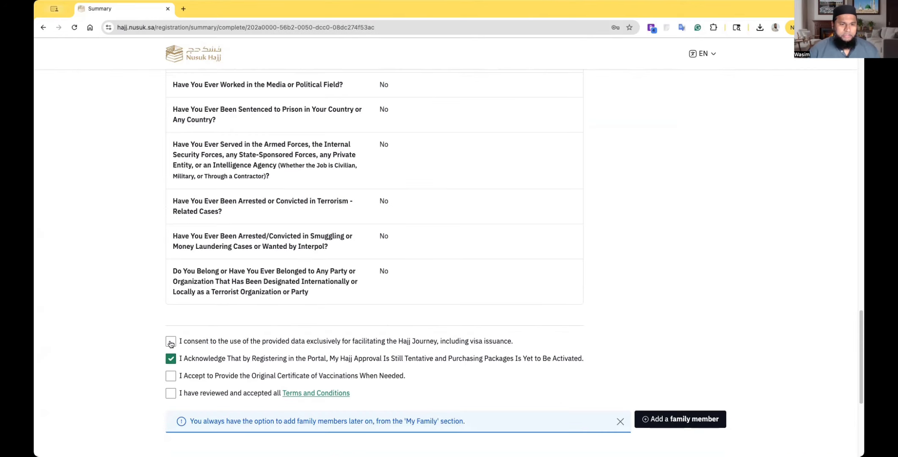
pyautogui.click(171, 341)
pyautogui.click(171, 376)
pyautogui.click(170, 393)
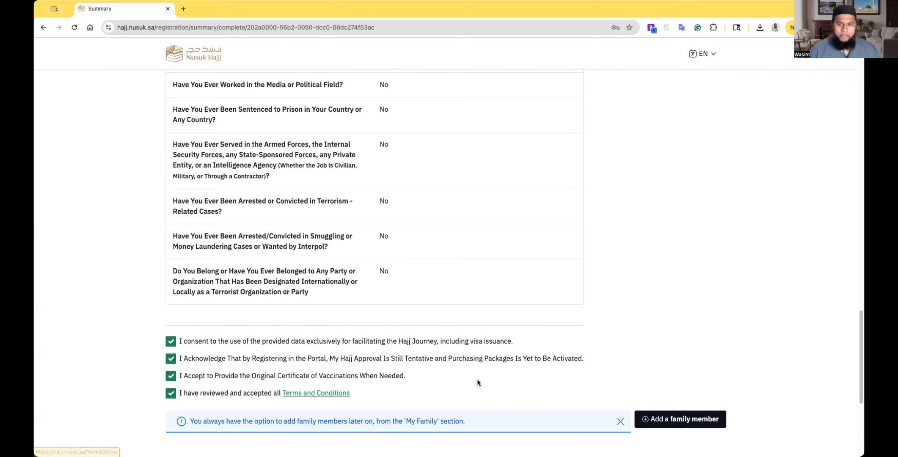
pyautogui.scroll(-4, 482, 378)
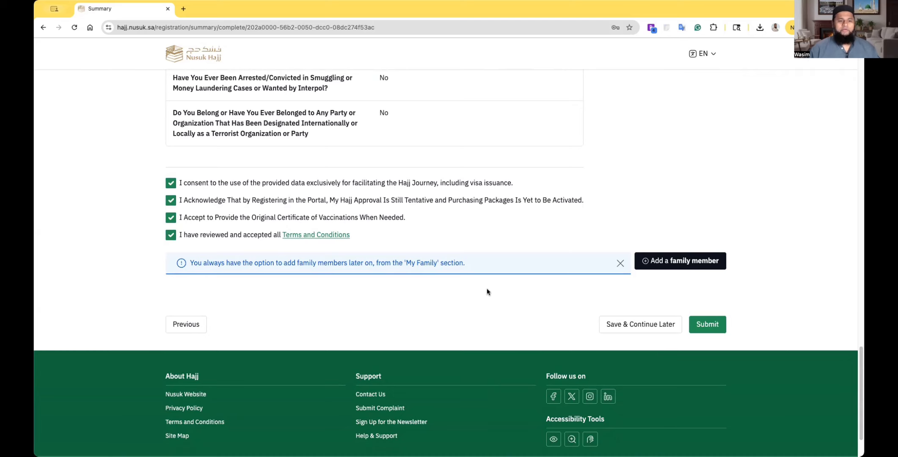
pyautogui.click(717, 330)
pyautogui.moveTo(358, 289); pyautogui.dragTo(544, 290)
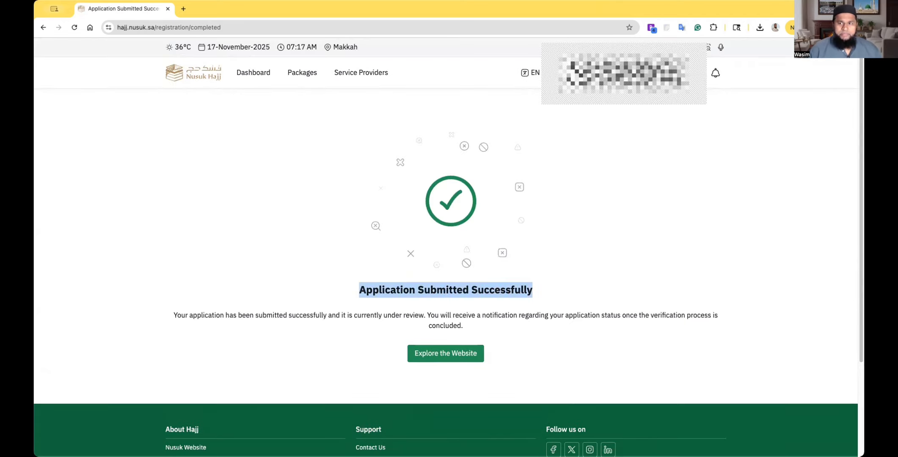
# Step: Open the account profile to check the application status, and check the notifications
pyautogui.click(609, 73)
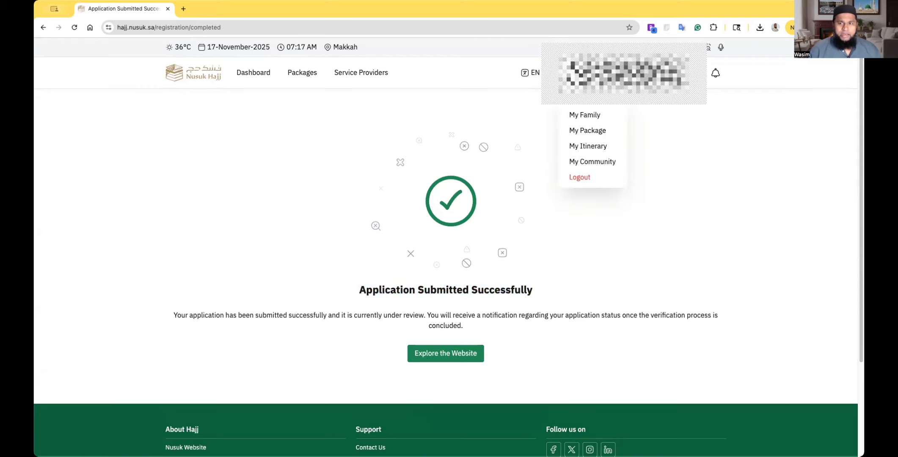
pyautogui.click(583, 99)
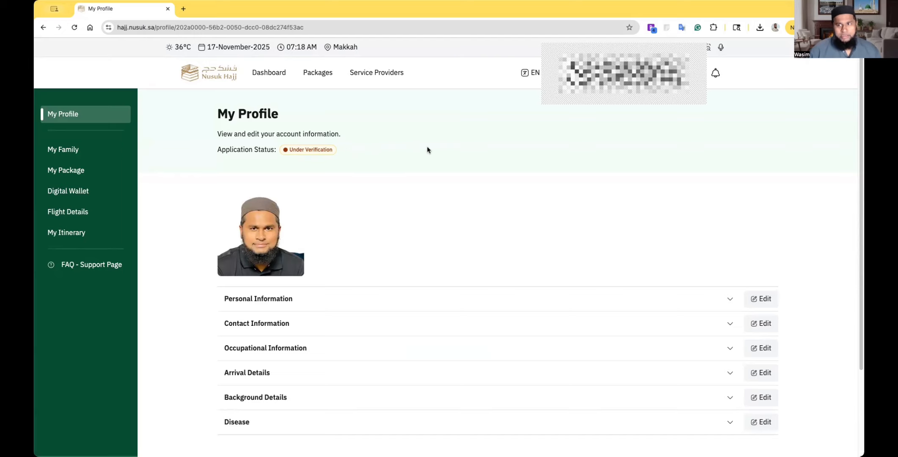
pyautogui.click(714, 74)
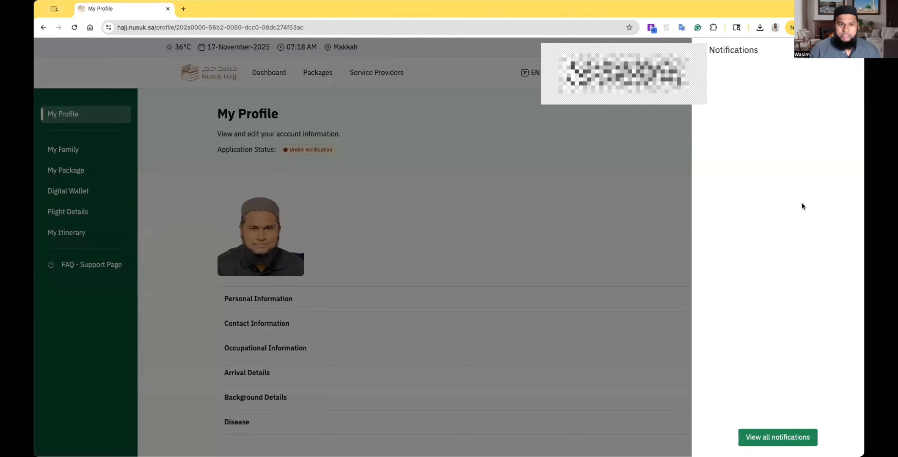
pyautogui.click(845, 51)
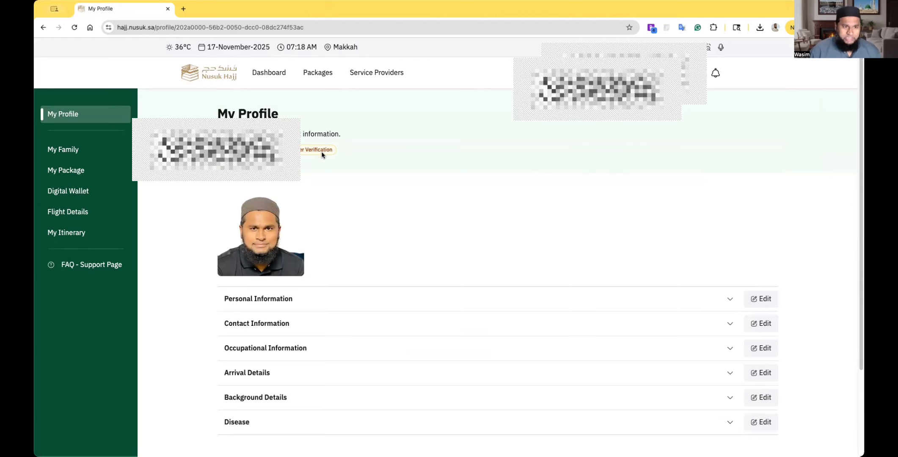
# Step: From the dashboard, mark the non-shifting Luxury category as preferred and confirm the selection
pyautogui.click(269, 72)
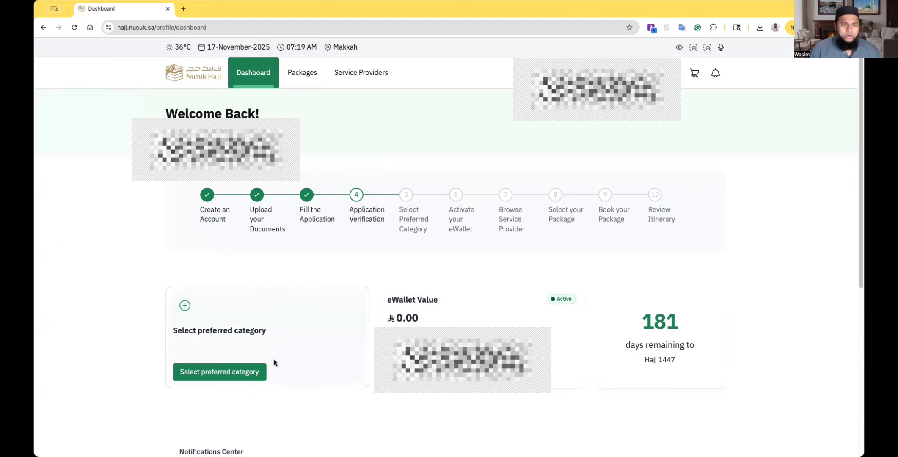
pyautogui.click(239, 372)
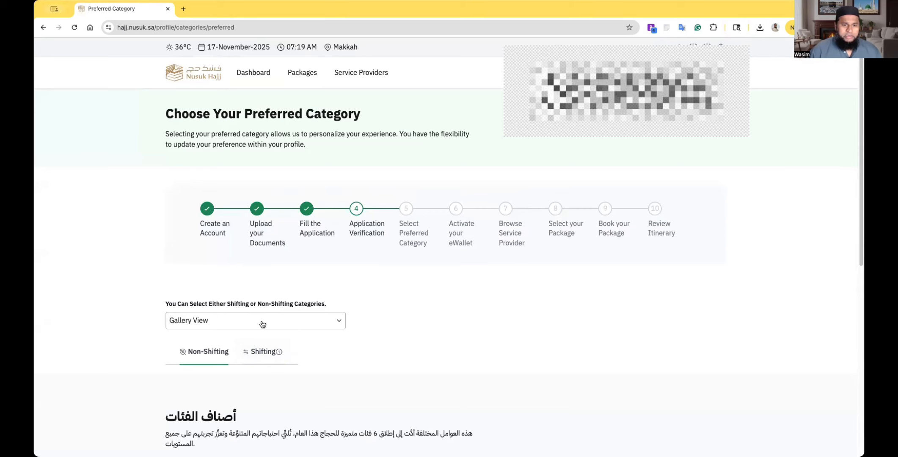
pyautogui.scroll(-5, 260, 323)
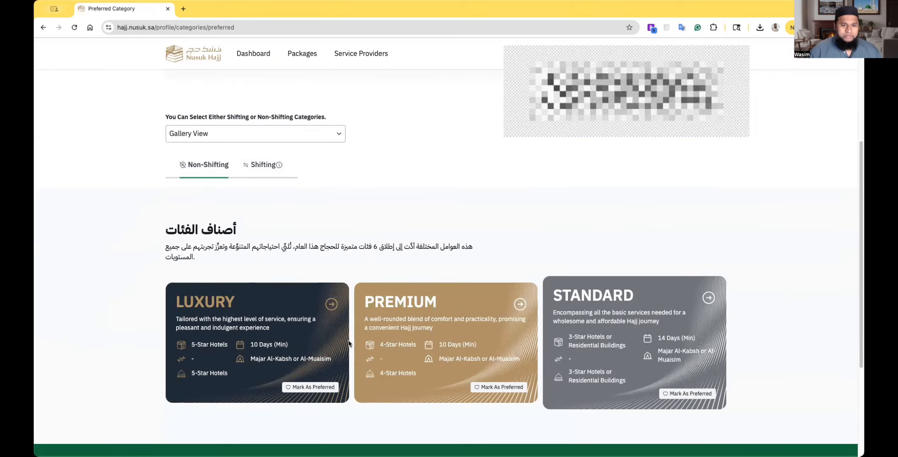
pyautogui.click(311, 388)
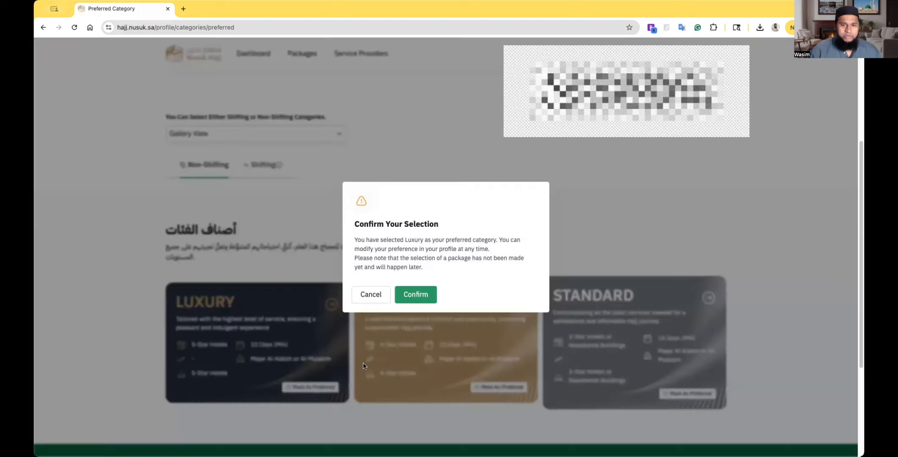
pyautogui.click(419, 298)
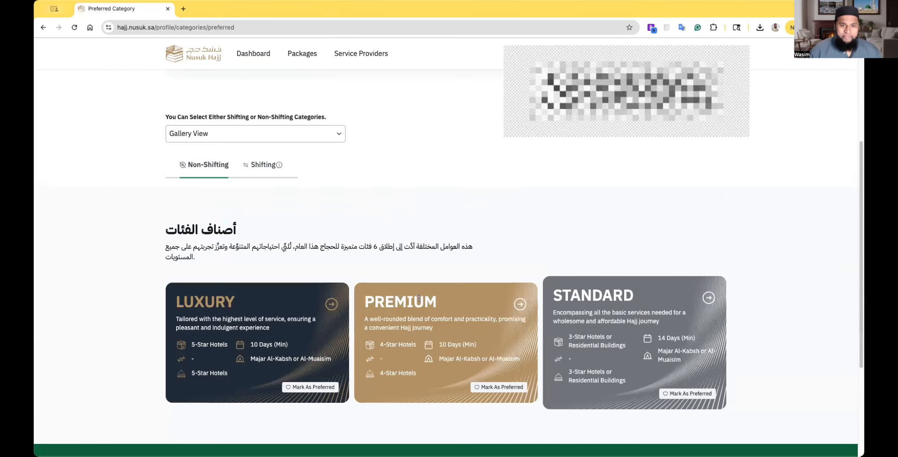
# Step: Return to the dashboard to check the preferred category and the application progress
pyautogui.scroll(-1, 418, 297)
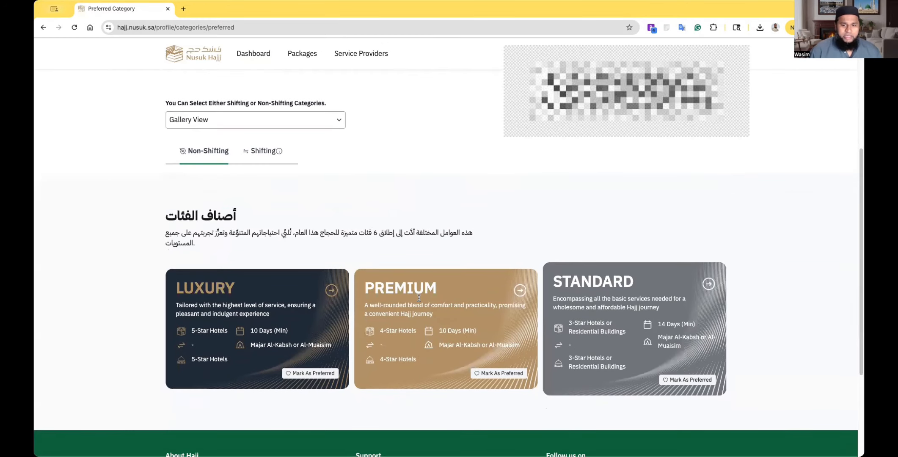
pyautogui.scroll(10, 418, 297)
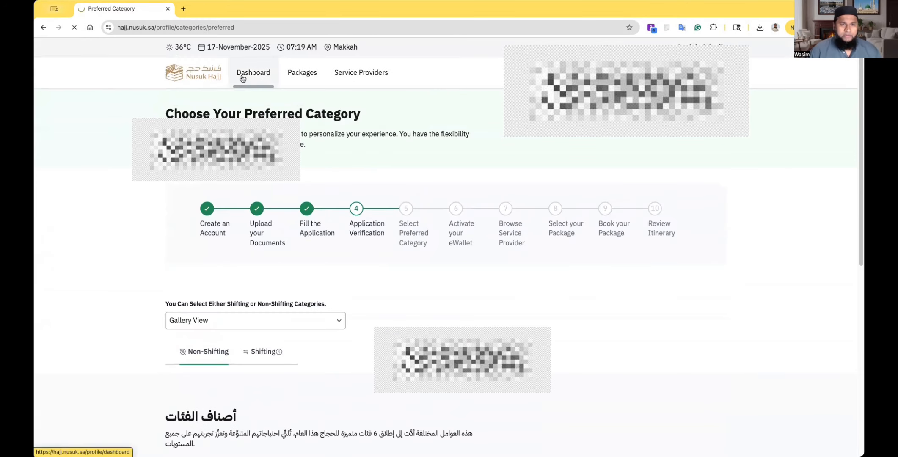
pyautogui.click(253, 72)
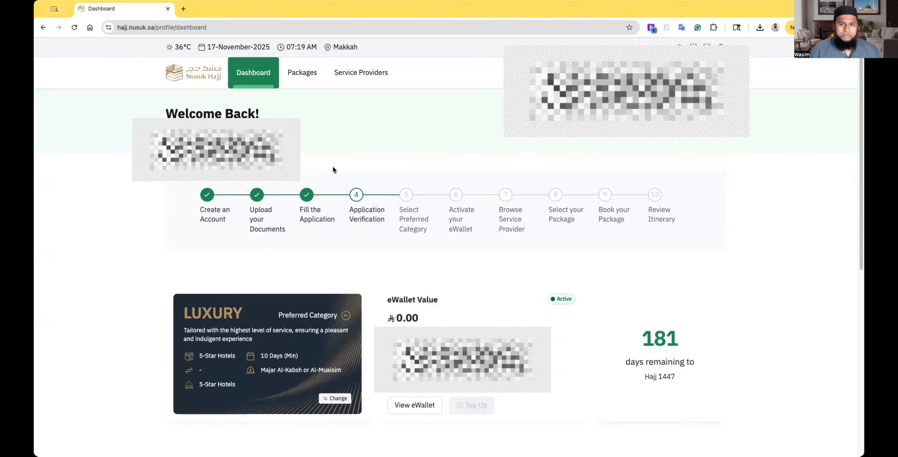